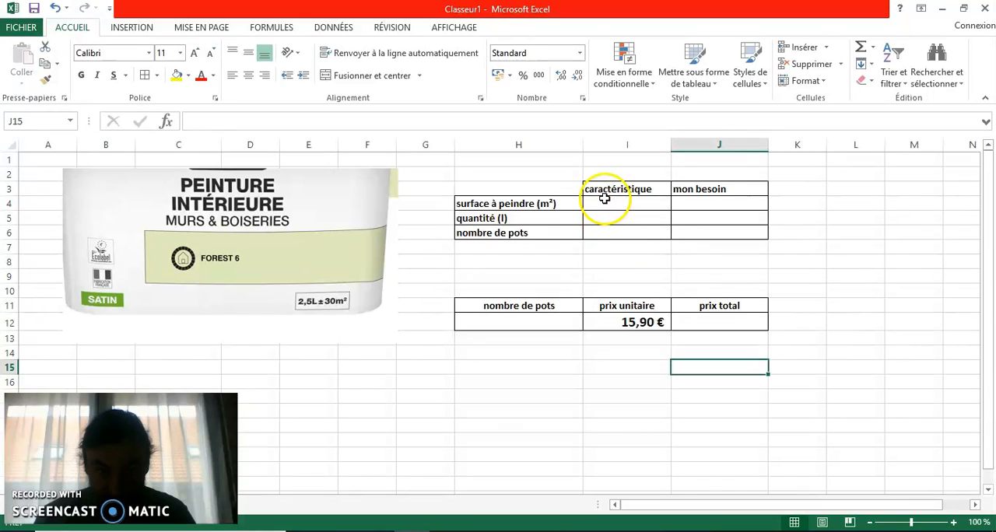
- Fill the caractéristique column with 30 for the surface, 2,5 for the quantity and 1 for the number of pots
{"action": "left_click", "coordinate": [614, 203]}
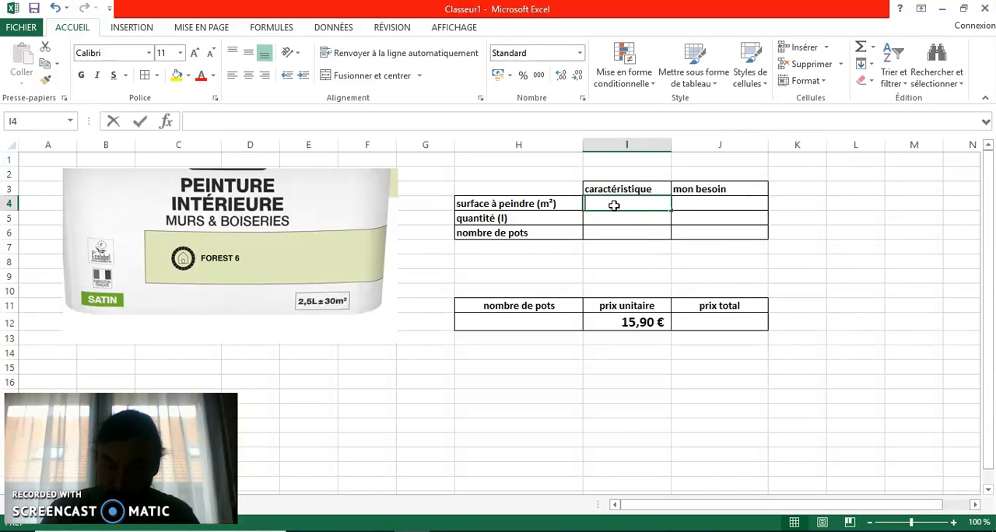
{"action": "type", "text": "30"}
{"action": "key", "text": "Return"}
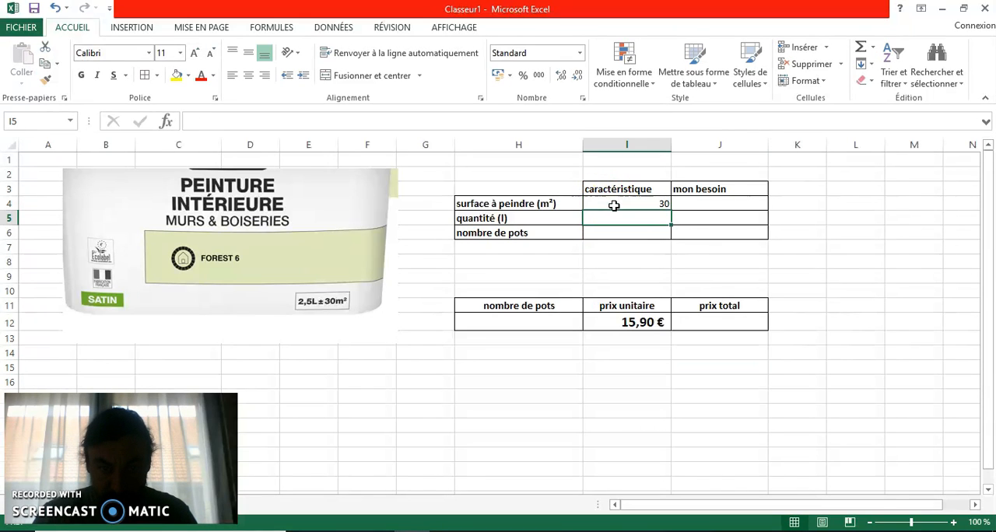
{"action": "type", "text": "2,5"}
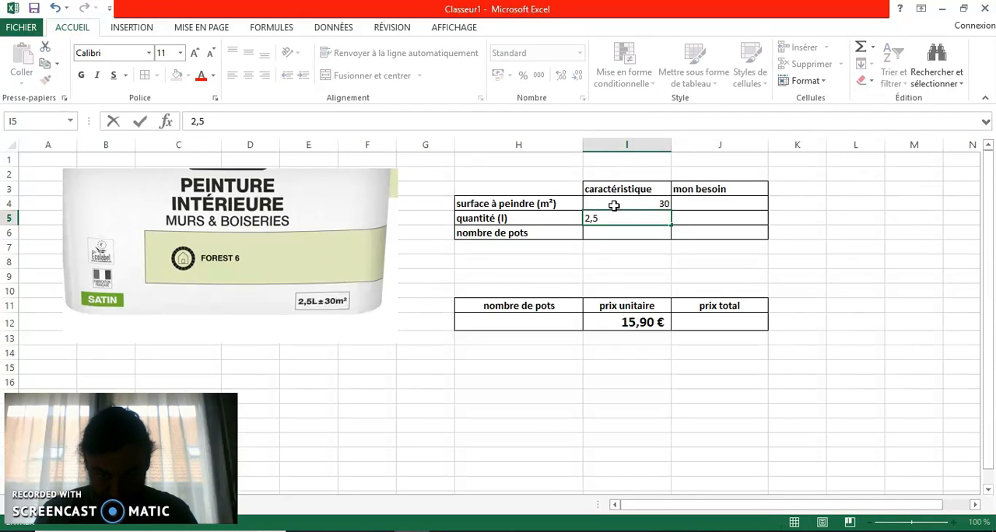
{"action": "key", "text": "Return"}
{"action": "type", "text": "1"}
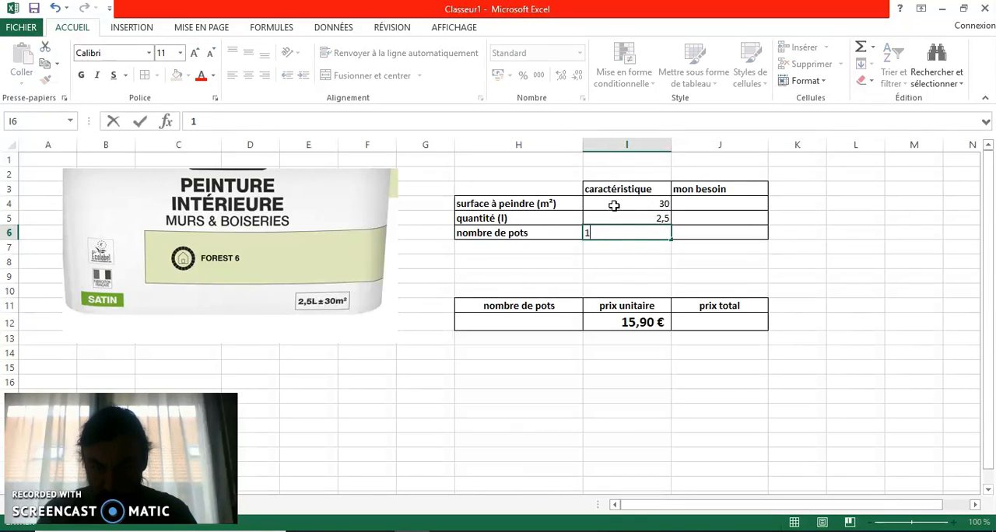
{"action": "key", "text": "Return"}
- Center the contents of cells I4:J6 horizontally
{"action": "left_click_drag", "start_coordinate": [622, 204], "coordinate": [689, 232]}
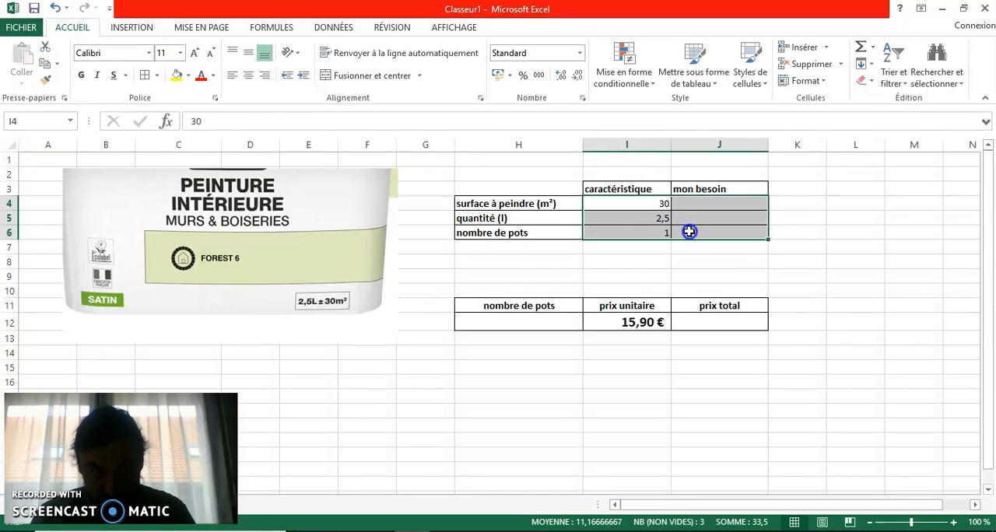
{"action": "left_click", "coordinate": [248, 76]}
{"action": "left_click", "coordinate": [690, 263]}
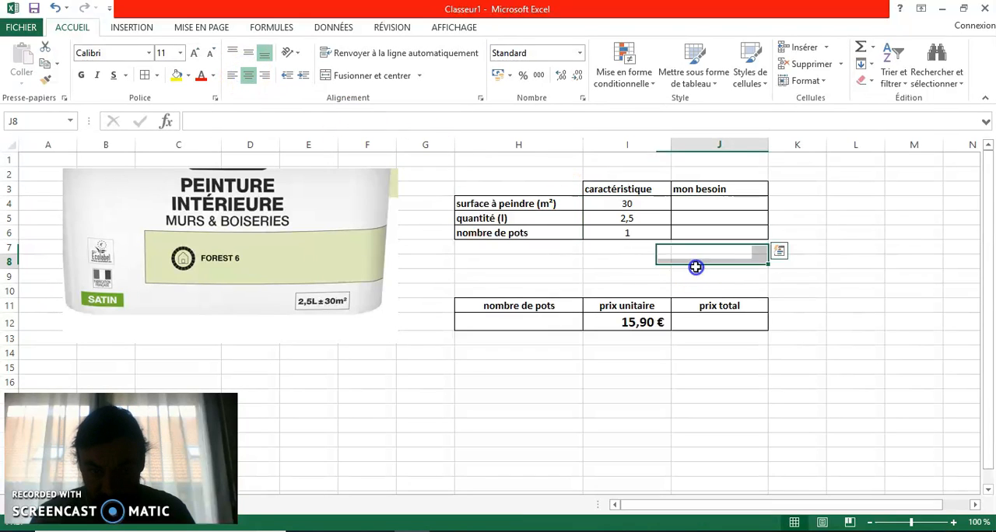
- Enter 75 as the surface à peindre in the mon besoin column, cell J4
{"action": "left_click", "coordinate": [700, 205]}
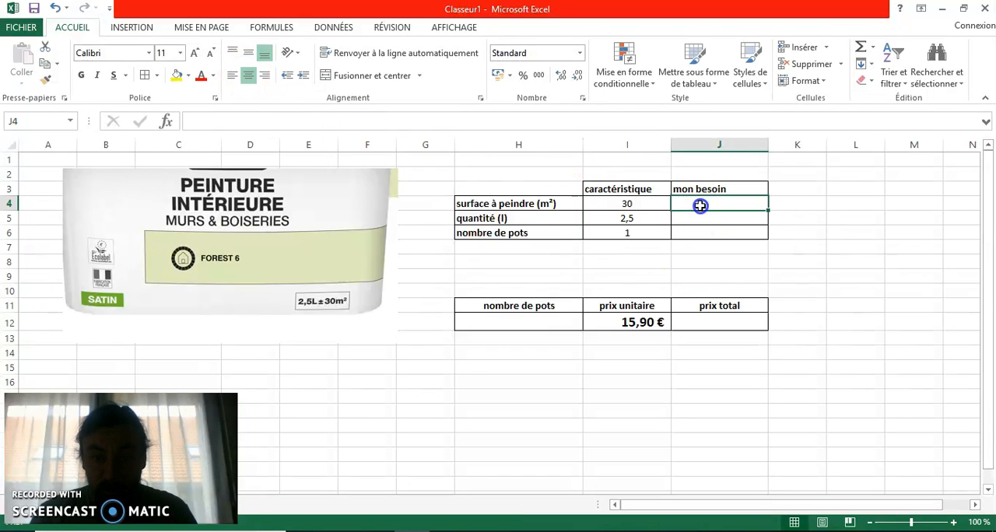
{"action": "type", "text": "75"}
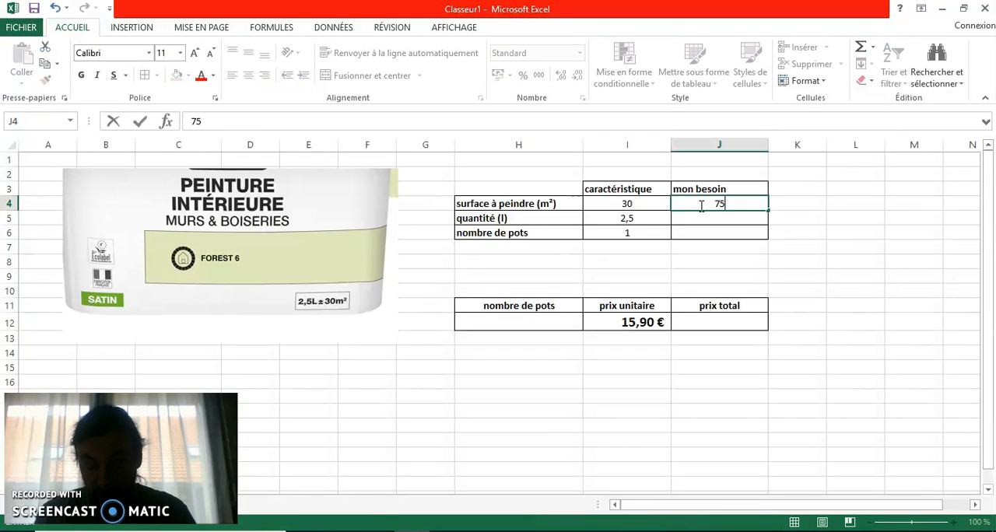
{"action": "key", "text": "Return"}
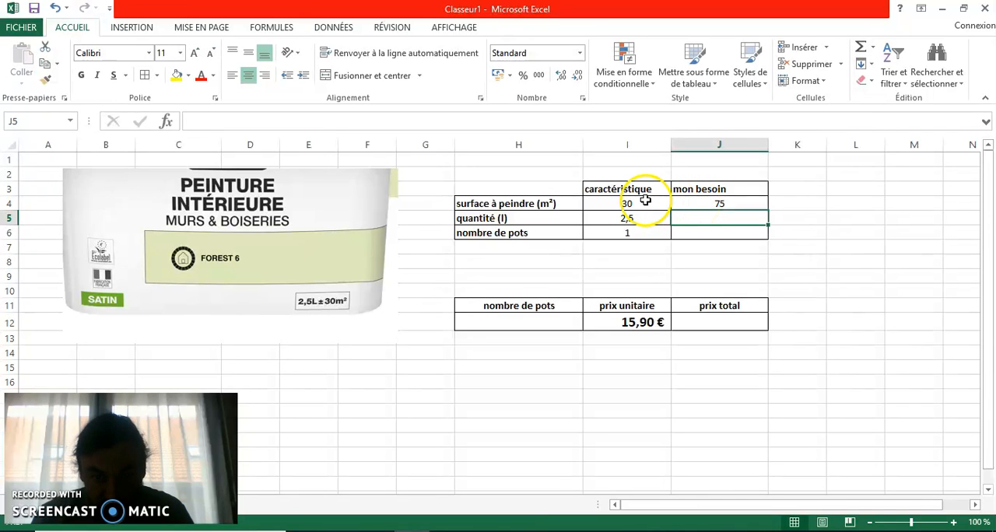
- Calculate the required quantity of paint in cell J5 with the formula =I5*J4/I4
{"action": "left_click", "coordinate": [708, 218]}
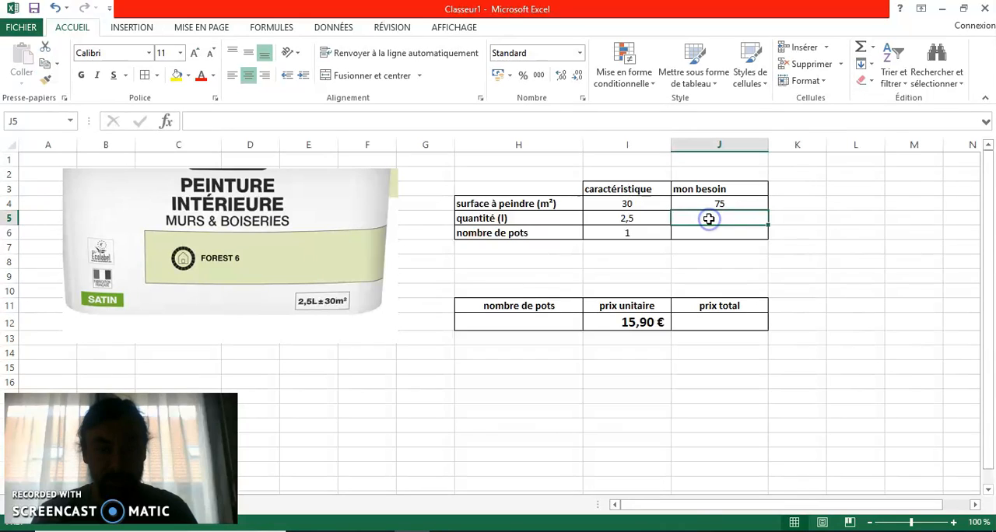
{"action": "left_click", "coordinate": [224, 120]}
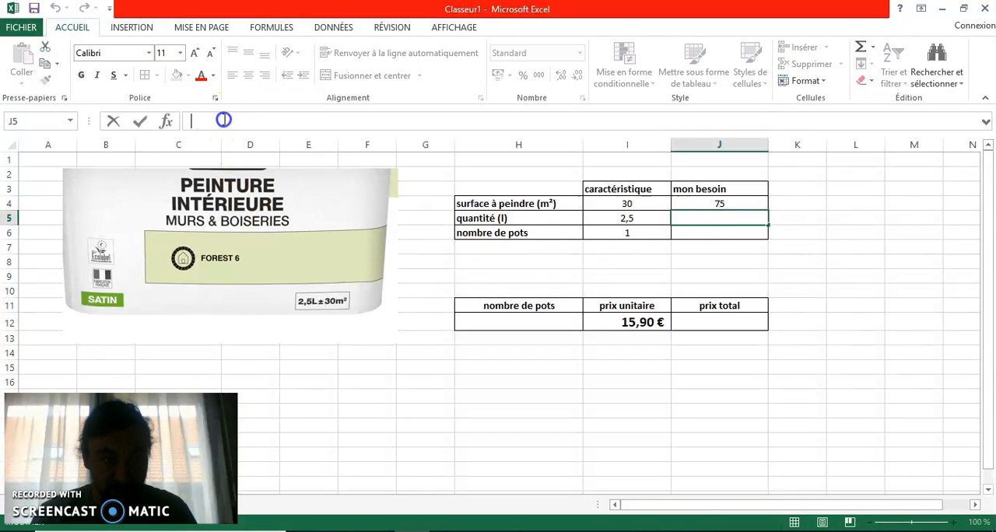
{"action": "type", "text": "="}
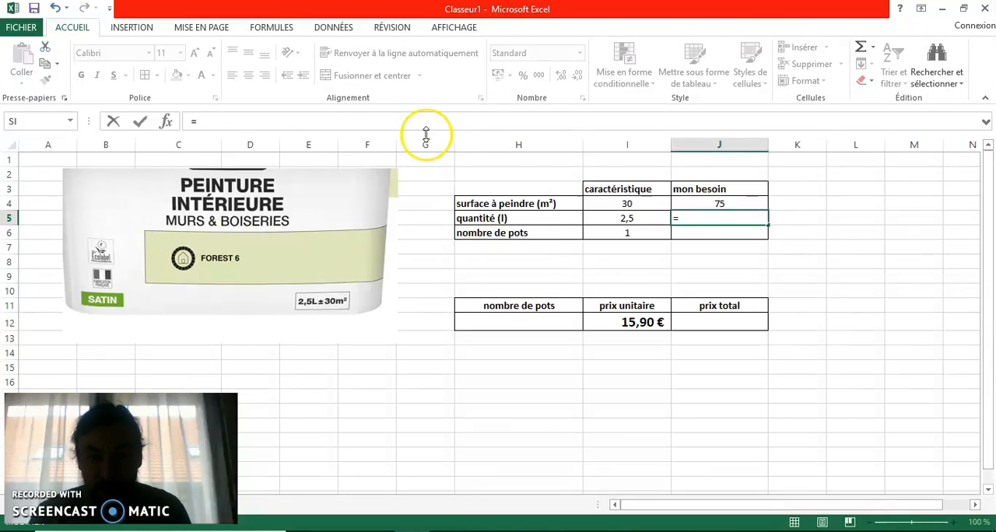
{"action": "left_click", "coordinate": [638, 222]}
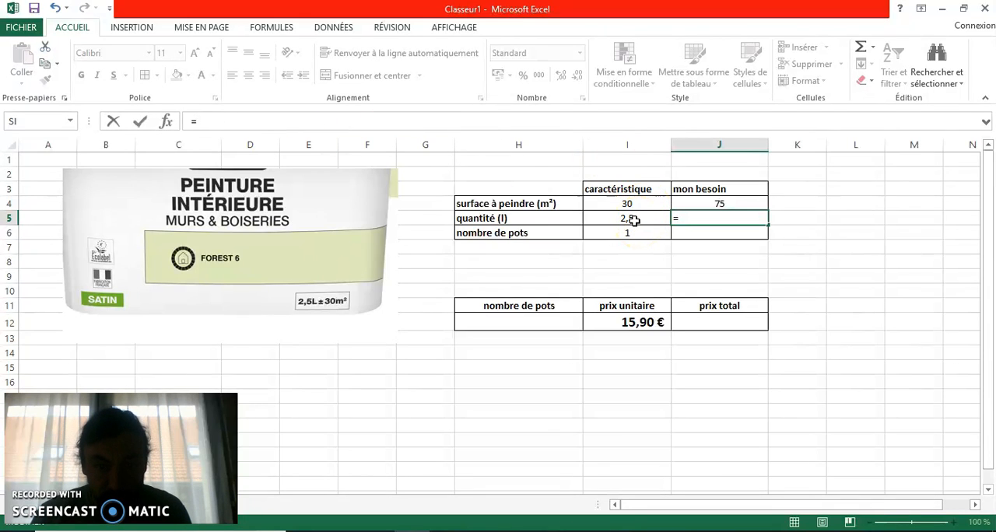
{"action": "left_click", "coordinate": [631, 219]}
{"action": "type", "text": "*"}
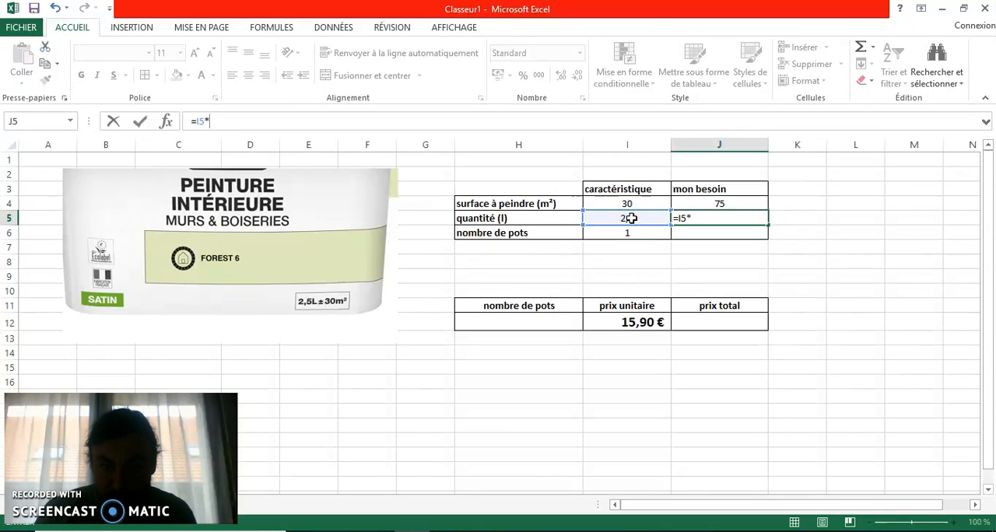
{"action": "left_click", "coordinate": [714, 203]}
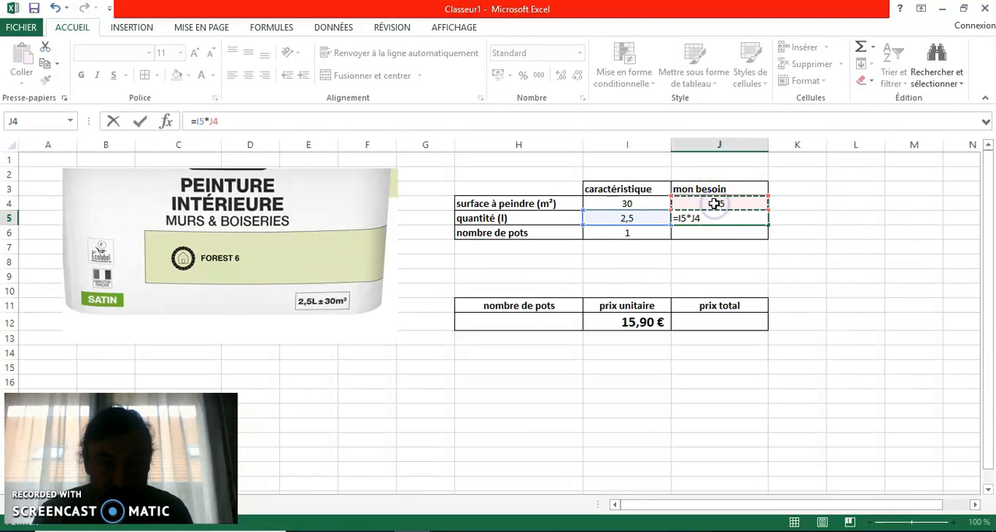
{"action": "type", "text": "/"}
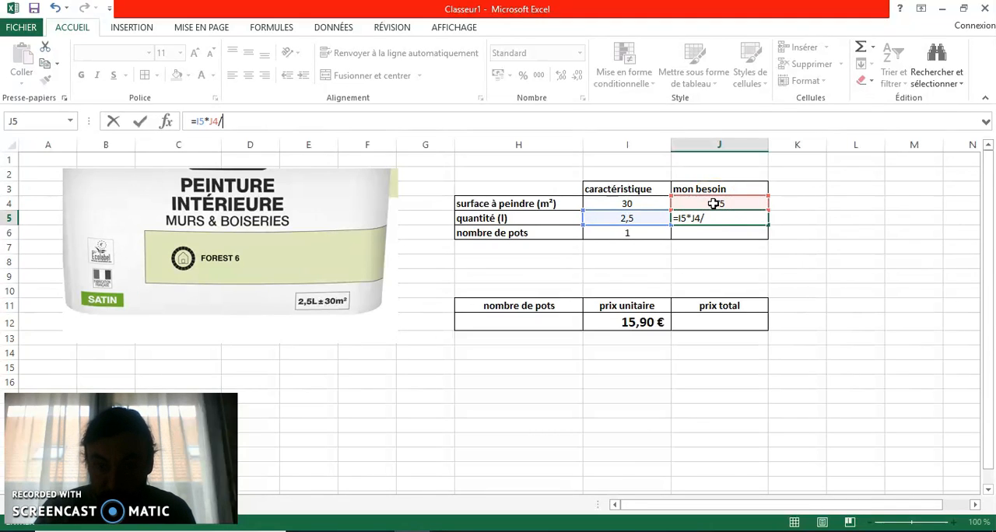
{"action": "left_click", "coordinate": [634, 205]}
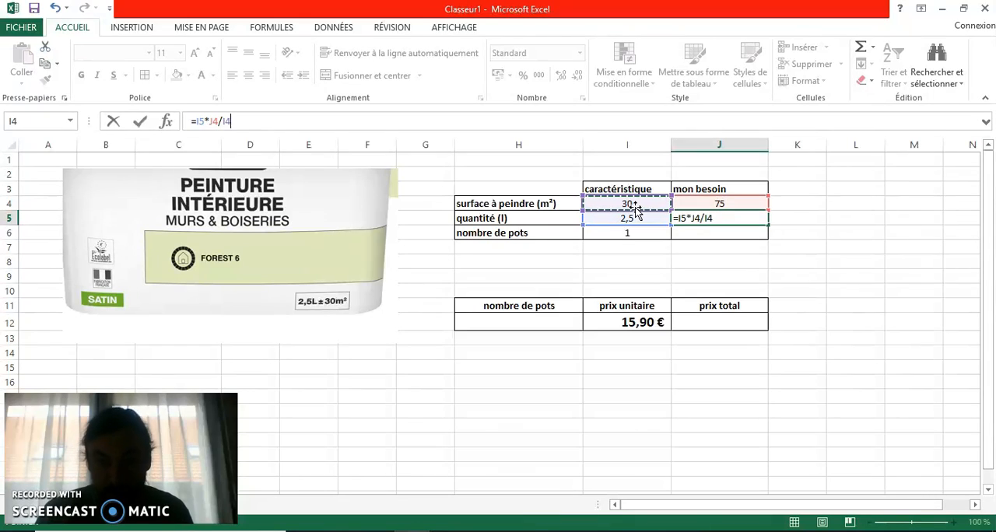
{"action": "key", "text": "Return"}
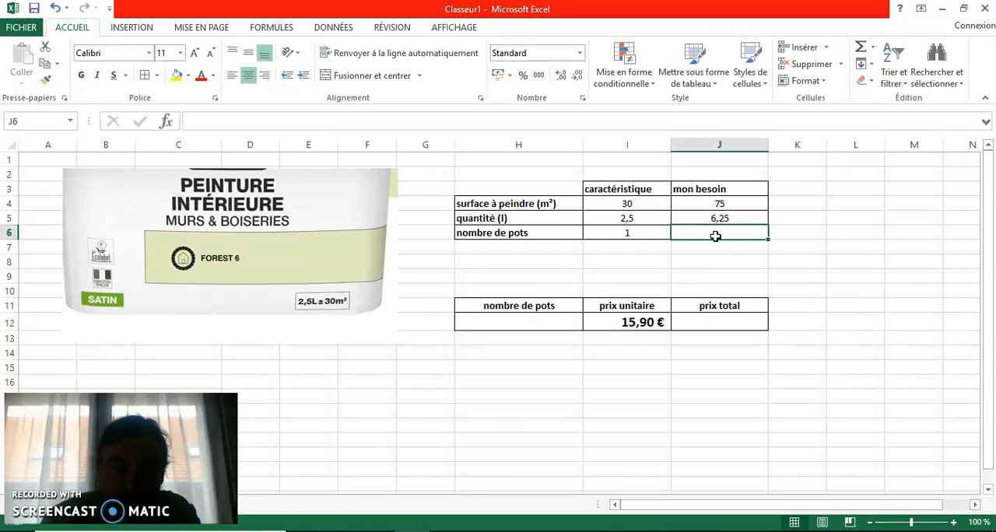
- Calculate the required number of pots in cell J6 with the formula =J5/I5
{"action": "left_click", "coordinate": [230, 122]}
{"action": "type", "text": "="}
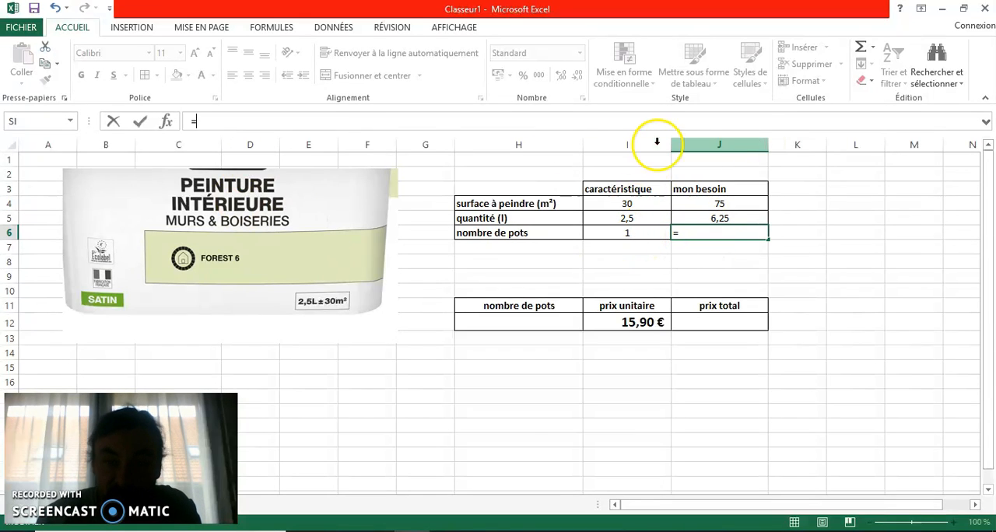
{"action": "left_click", "coordinate": [709, 217]}
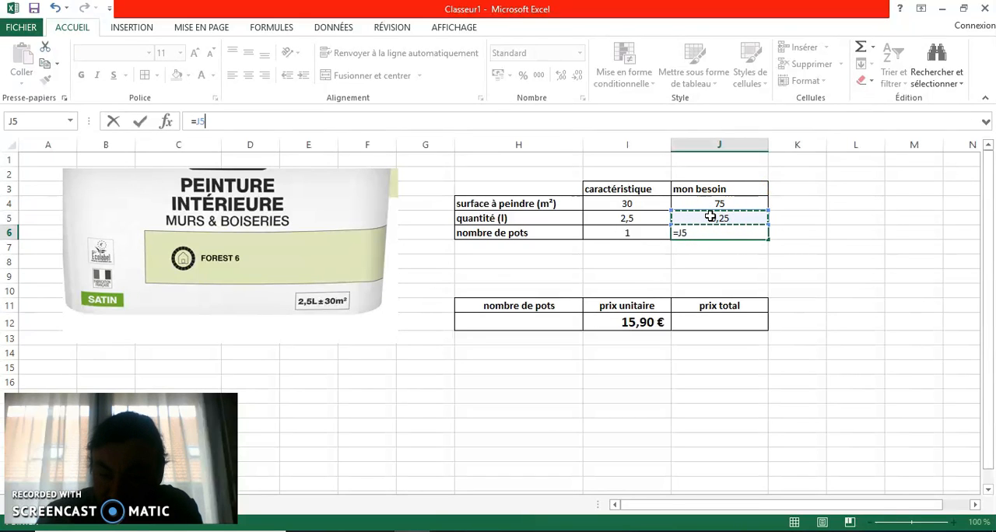
{"action": "left_click", "coordinate": [636, 221]}
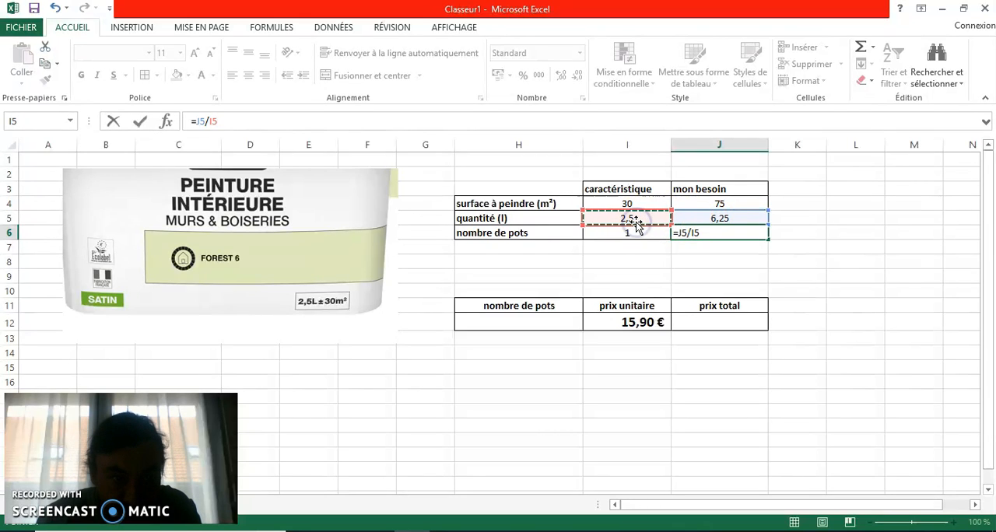
{"action": "key", "text": "Return"}
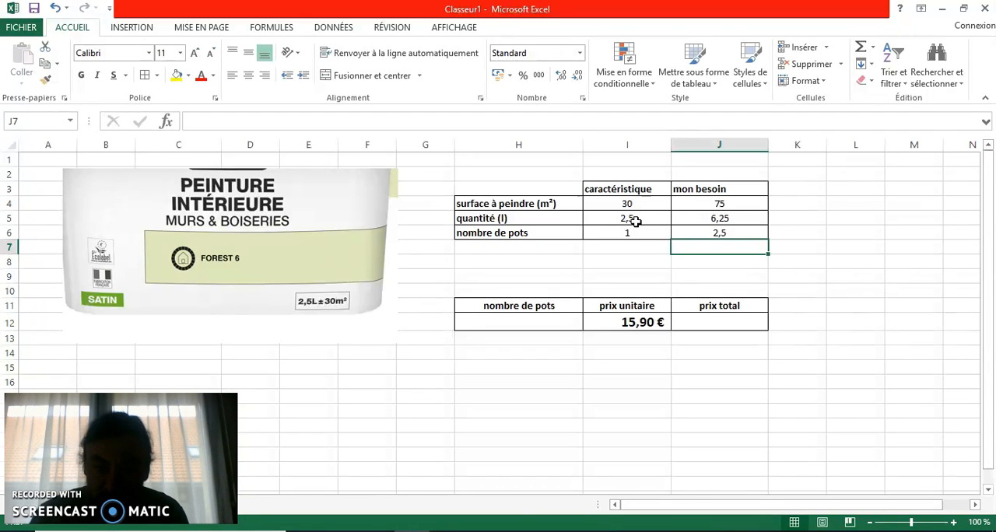
- Enter 3 as the nombre de pots in H12 and center cells H12:J12 horizontally
{"action": "left_click", "coordinate": [524, 322]}
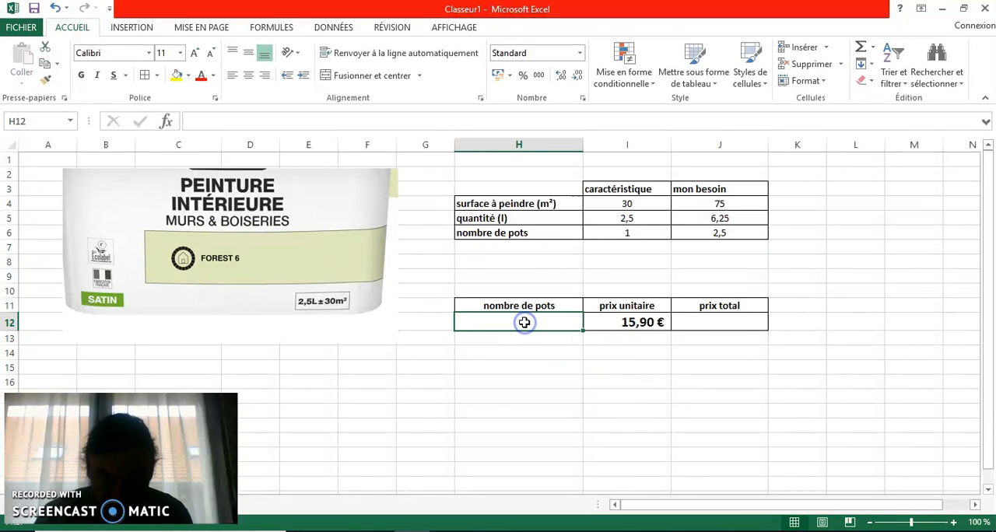
{"action": "type", "text": "3"}
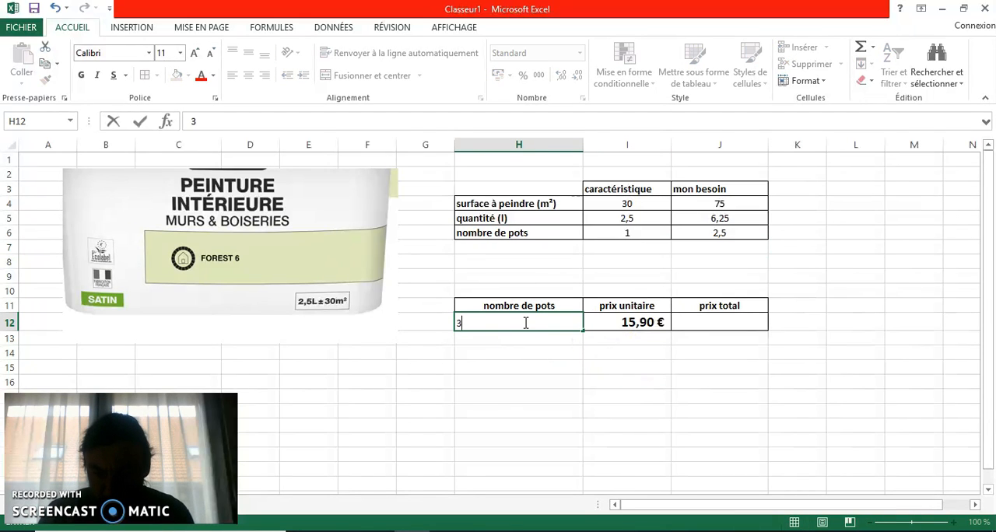
{"action": "key", "text": "Return"}
{"action": "left_click_drag", "start_coordinate": [525, 322], "coordinate": [711, 322]}
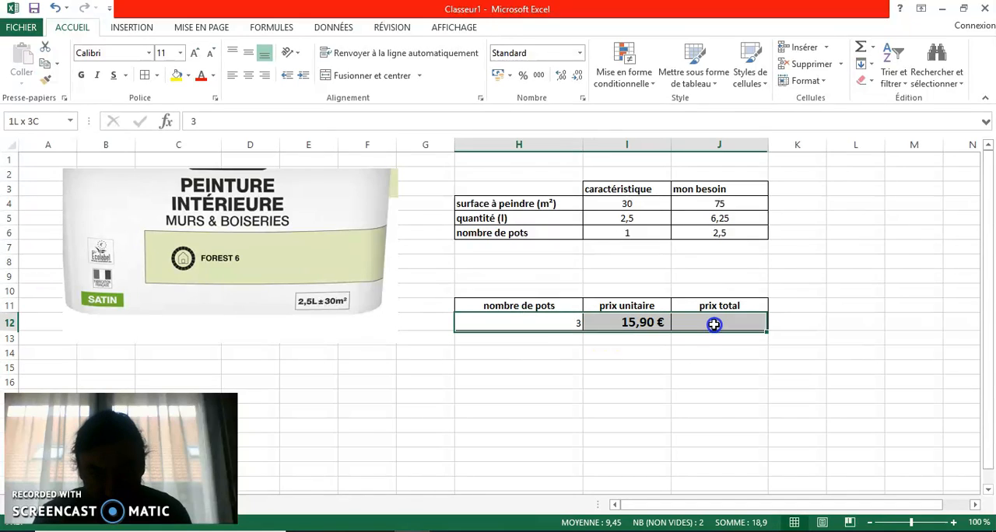
{"action": "left_click", "coordinate": [248, 75]}
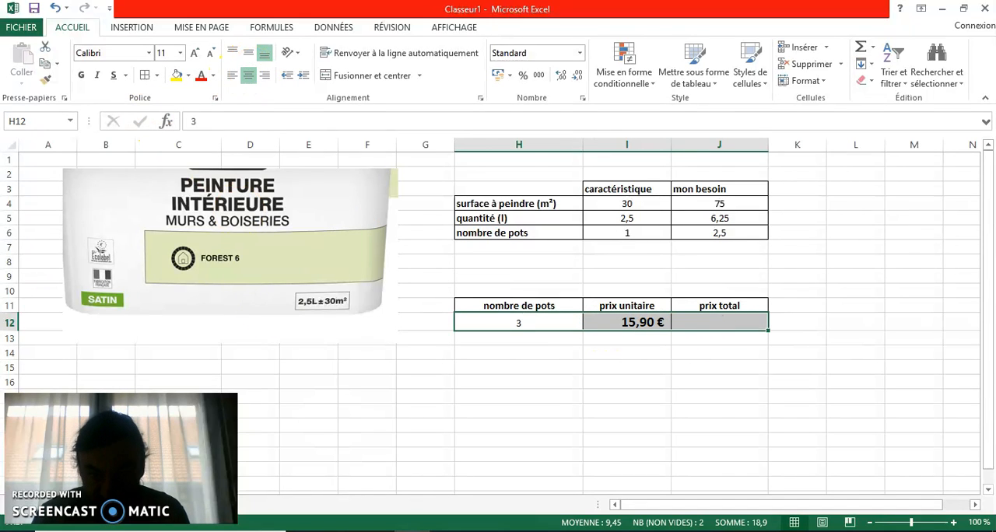
{"action": "left_click", "coordinate": [572, 385]}
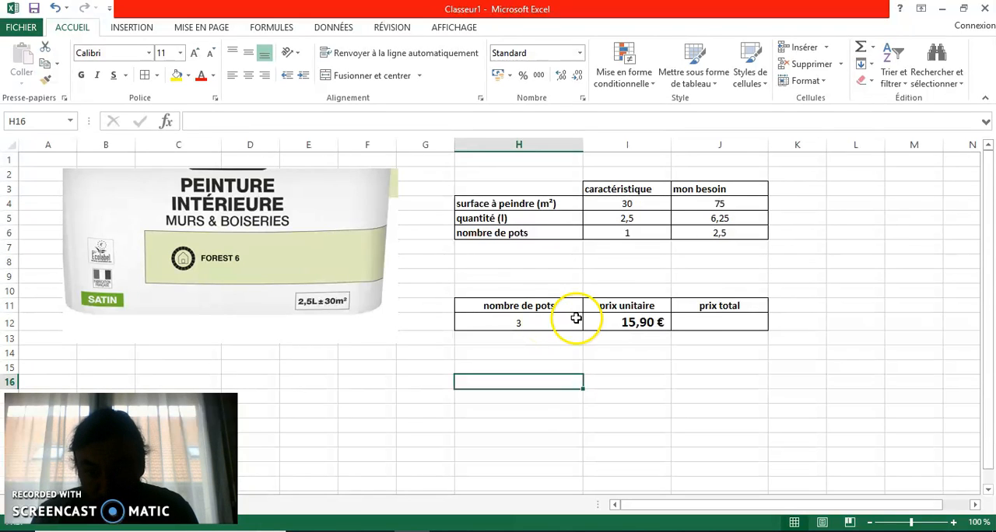
- Calculate the prix total in cell J12 with the formula =H12*I12
{"action": "left_click", "coordinate": [704, 316]}
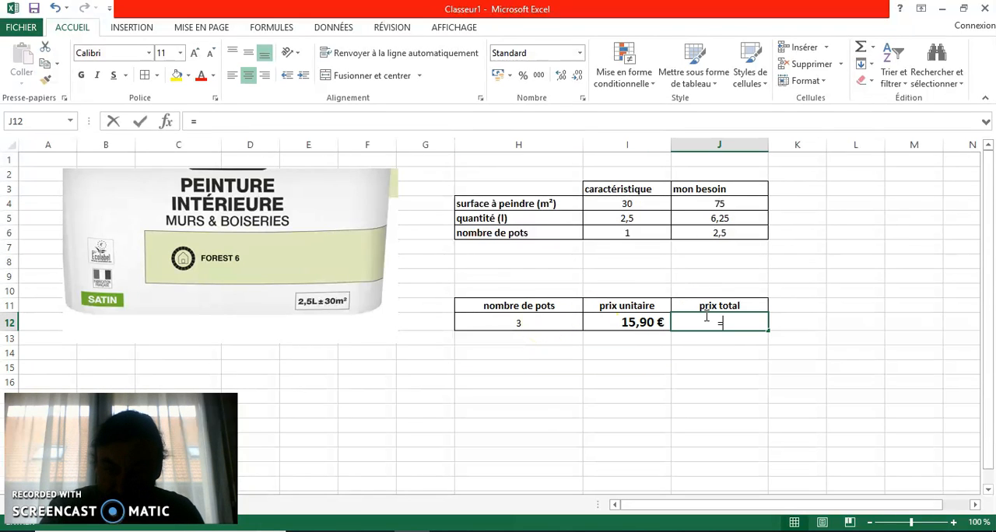
{"action": "left_click", "coordinate": [554, 318]}
{"action": "type", "text": "*"}
{"action": "left_click", "coordinate": [631, 324]}
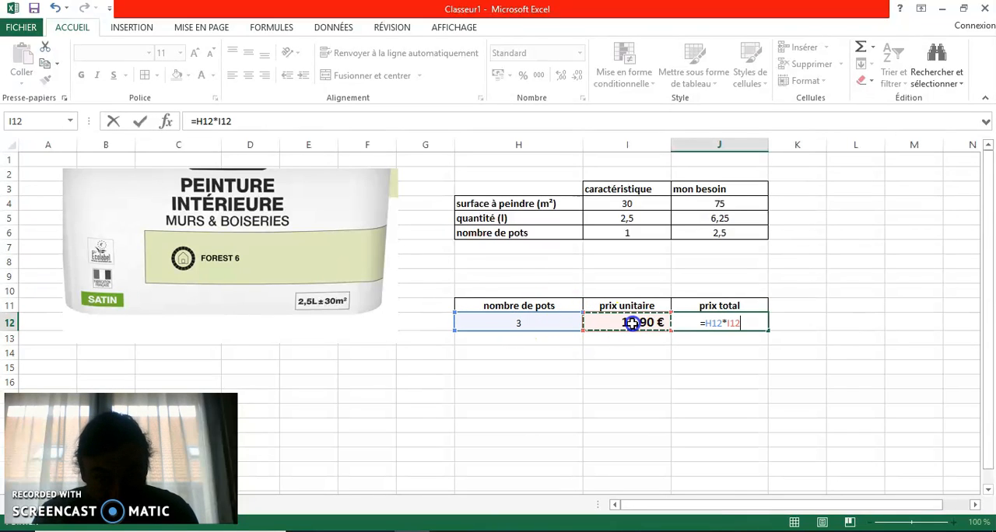
{"action": "key", "text": "Return"}
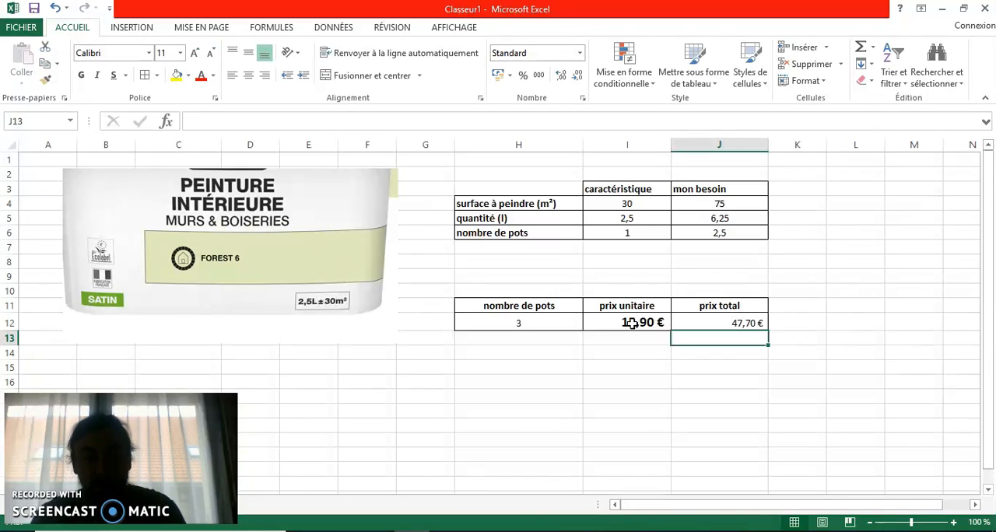
- Change the surface à peindre in the mon besoin column to 84
{"action": "left_click", "coordinate": [740, 204]}
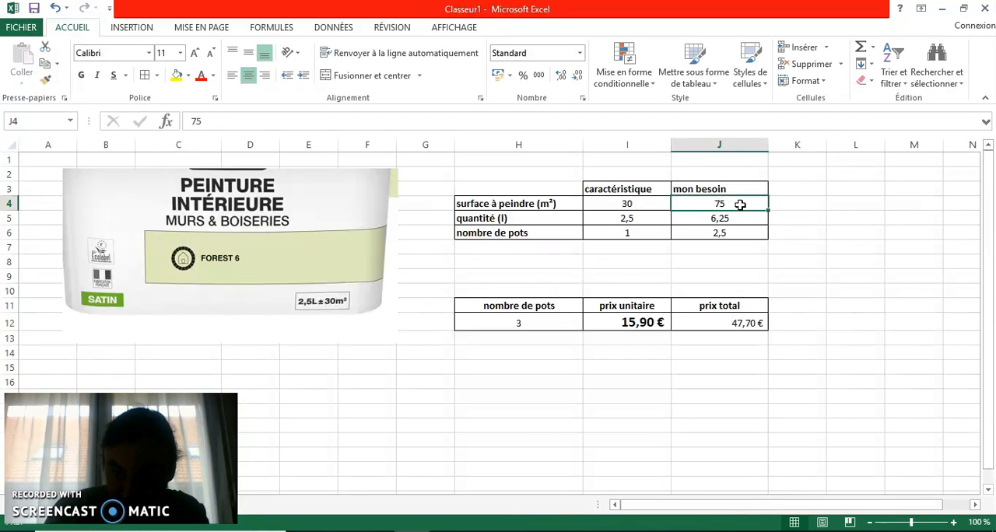
{"action": "type", "text": "84"}
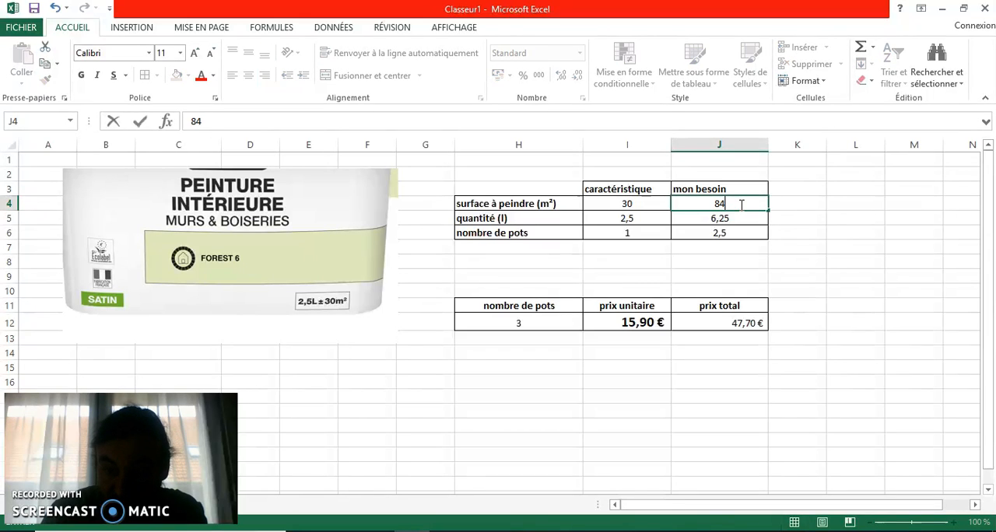
{"action": "key", "text": "Return"}
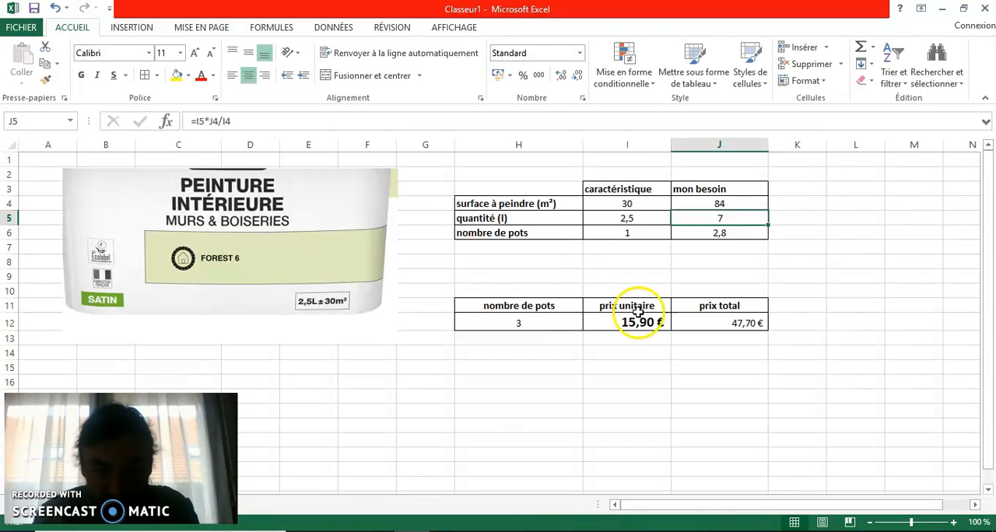
- Set the surface à peindre in the mon besoin column to 14 and reselect that cell
{"action": "left_click", "coordinate": [711, 201]}
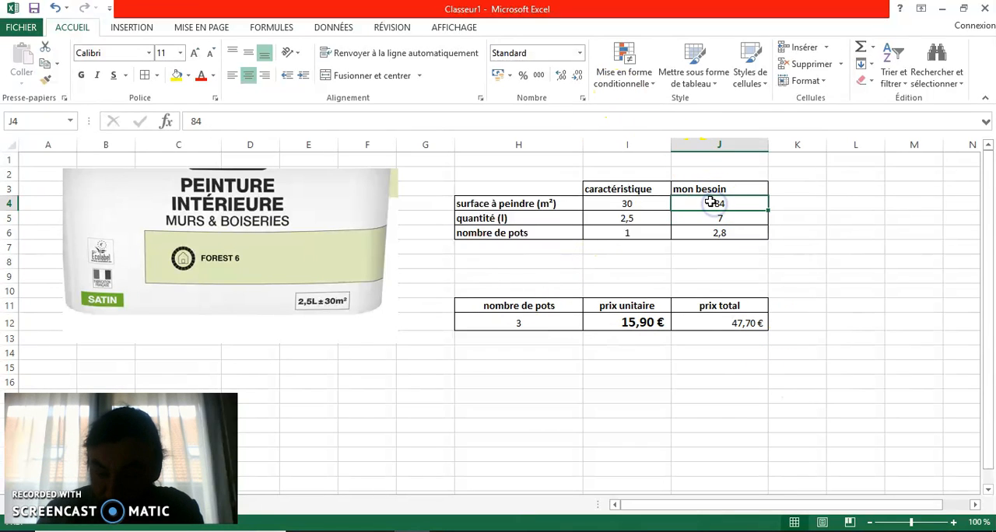
{"action": "type", "text": "14"}
{"action": "key", "text": "Return"}
{"action": "left_click", "coordinate": [710, 202]}
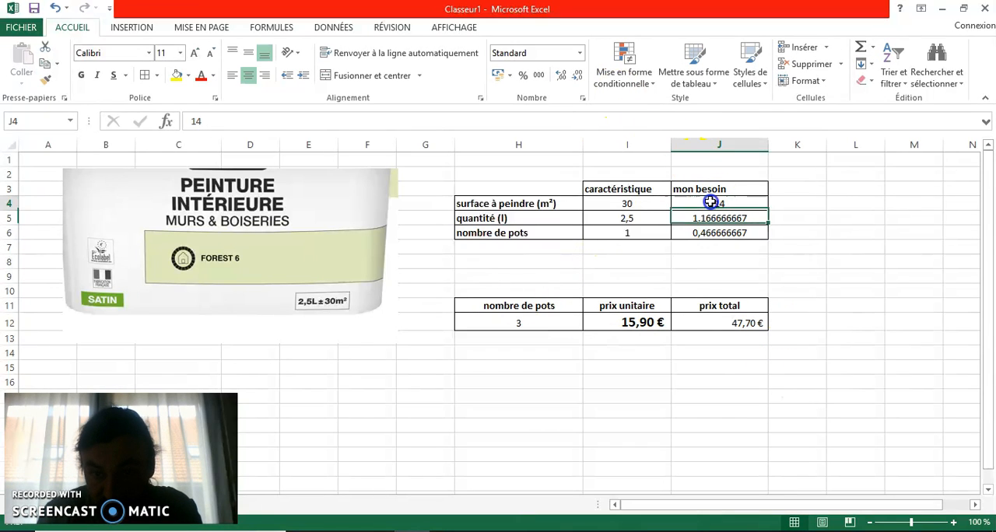
- Test the surface à peindre in the mon besoin column with 25 and with 123
{"action": "type", "text": "25"}
{"action": "key", "text": "Return"}
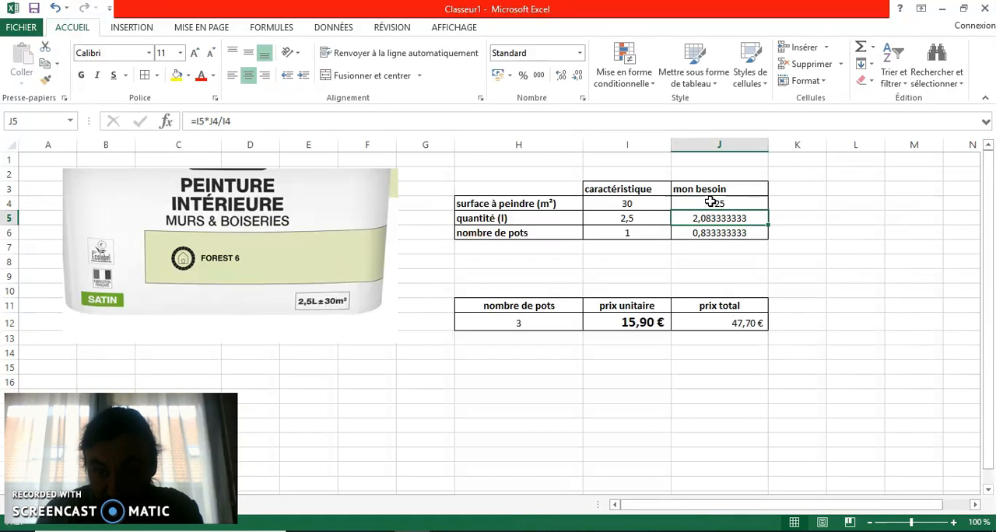
{"action": "left_click", "coordinate": [711, 202]}
{"action": "type", "text": "123"}
{"action": "key", "text": "Return"}
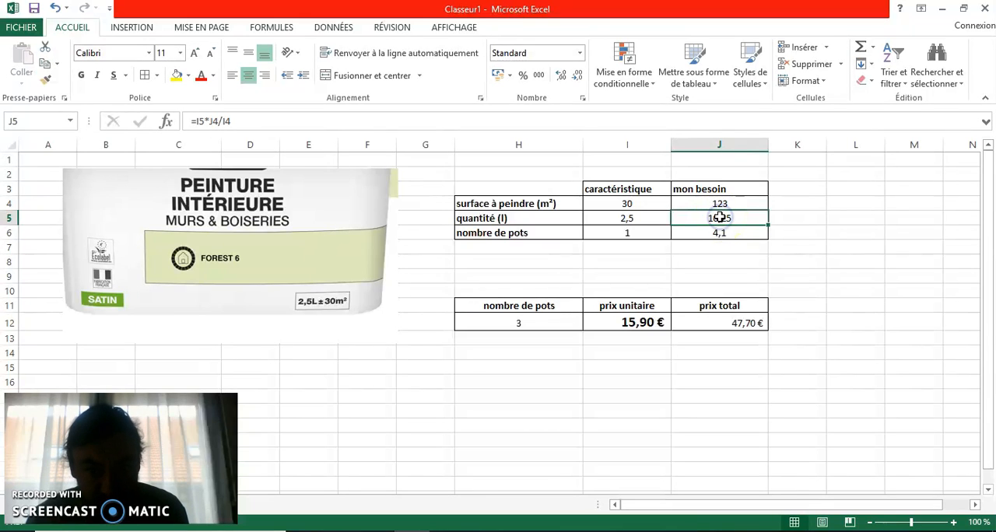
- Change the mon besoin quantité formula in J5 to =(I5*J4/I4)*1,2
{"action": "left_click", "coordinate": [266, 121]}
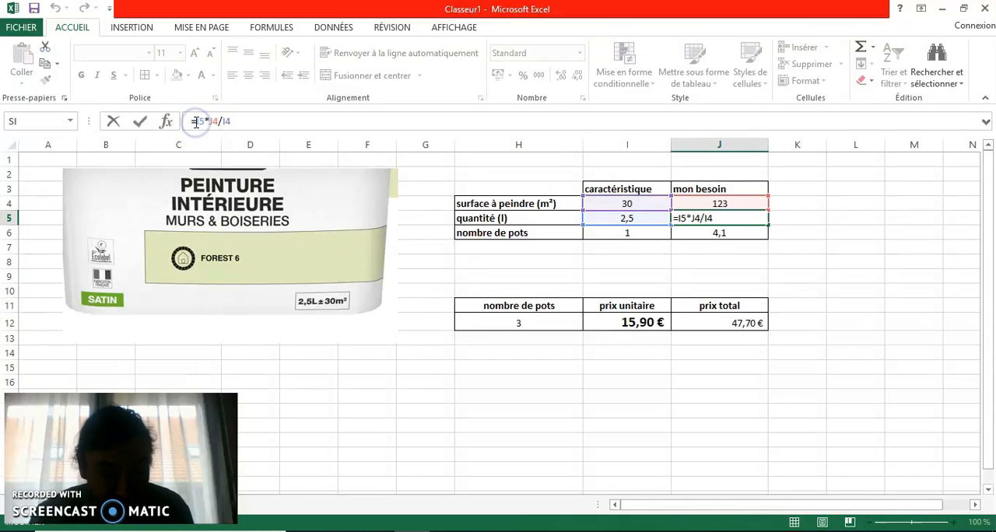
{"action": "left_click", "coordinate": [197, 121]}
{"action": "type", "text": "("}
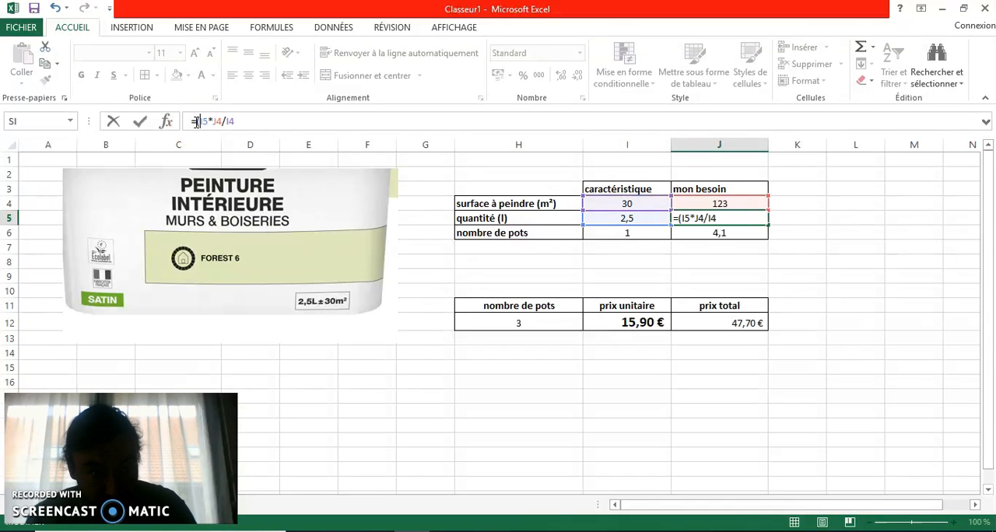
{"action": "left_click", "coordinate": [255, 120]}
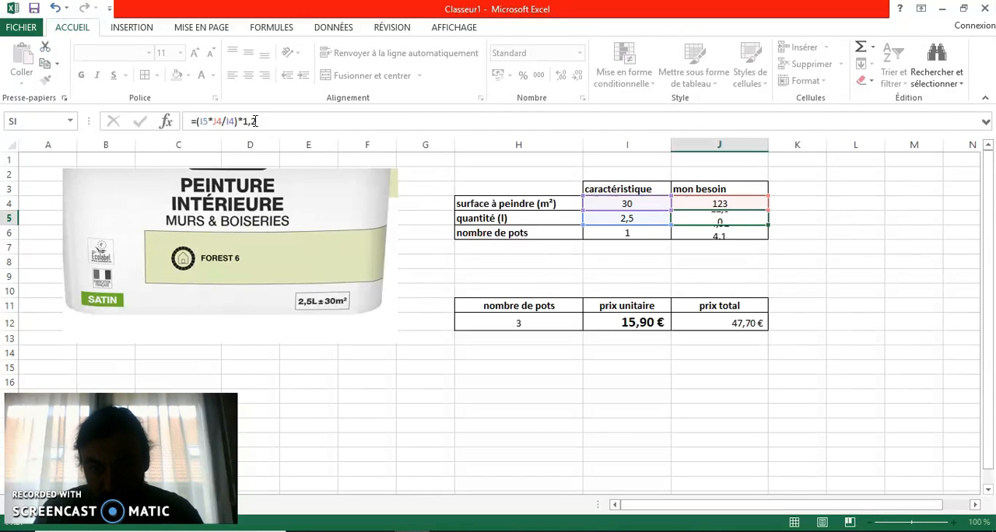
{"action": "key", "text": "Return"}
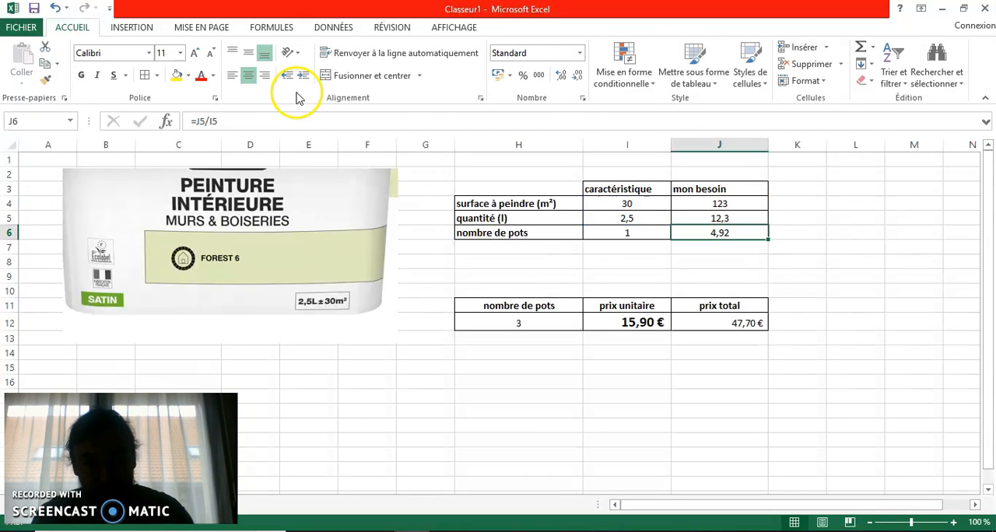
- Test the mon besoin surface à peindre in J4 with 98, and set it to 145
{"action": "left_click", "coordinate": [719, 203]}
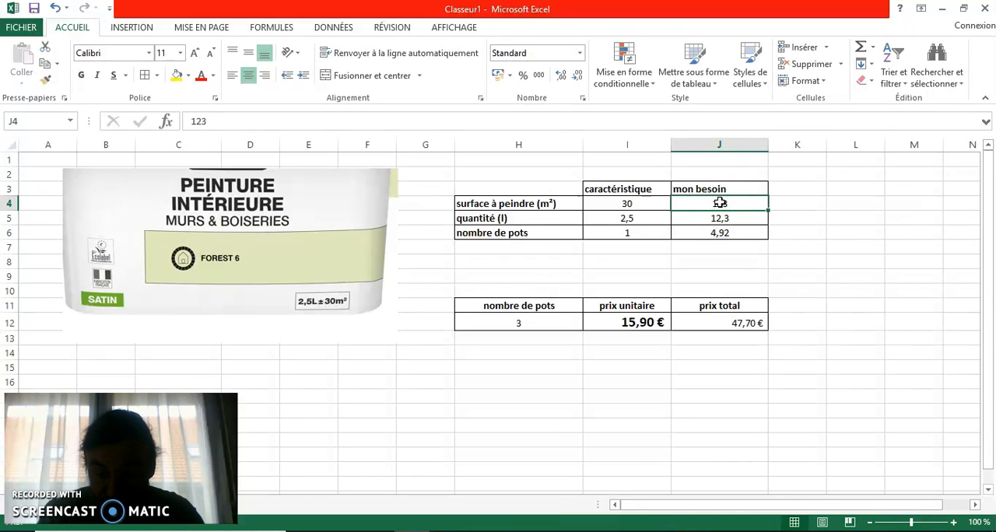
{"action": "type", "text": "98"}
{"action": "key", "text": "Return"}
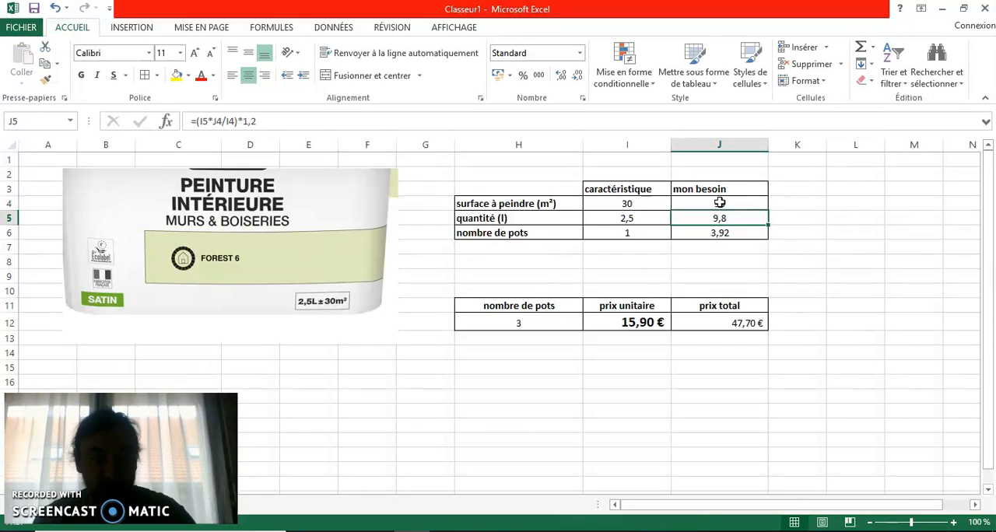
{"action": "left_click", "coordinate": [720, 202]}
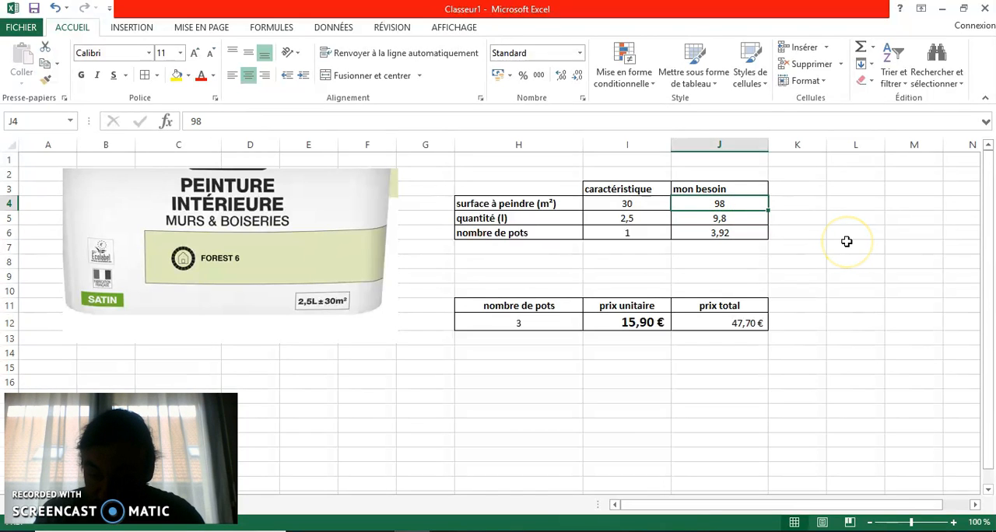
{"action": "type", "text": "145"}
{"action": "key", "text": "Return"}
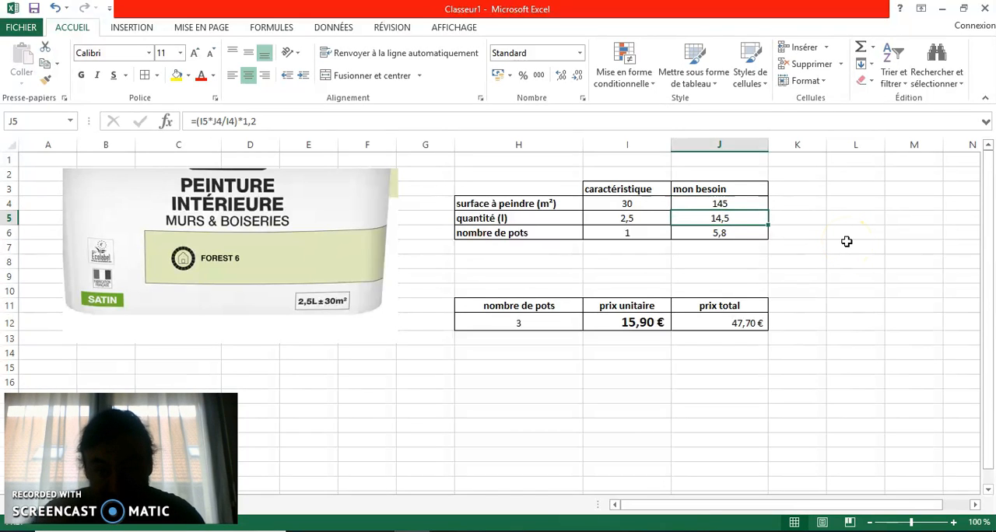
- Set the nombre de pots in H12 to 6 and select an empty cell below the price table
{"action": "left_click", "coordinate": [518, 319]}
{"action": "type", "text": "6"}
{"action": "key", "text": "Return"}
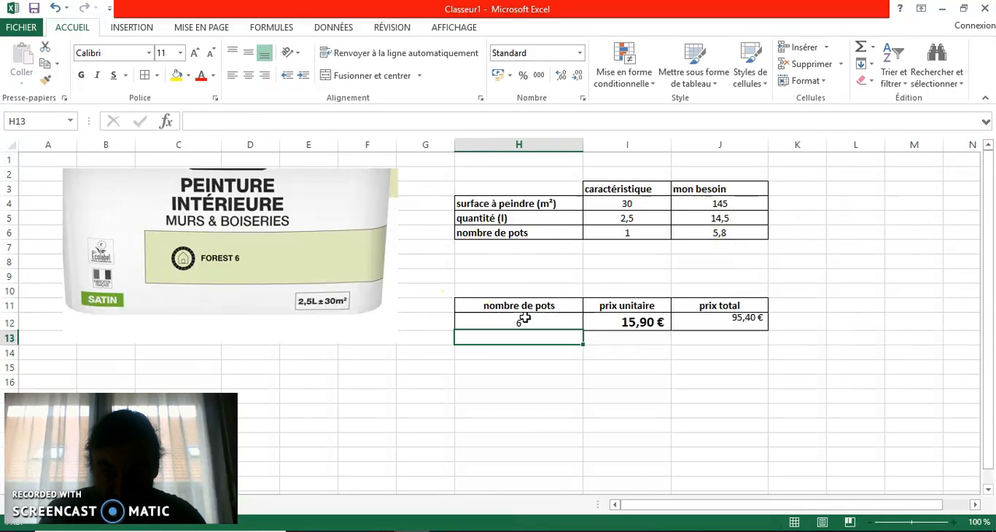
{"action": "left_click", "coordinate": [570, 378]}
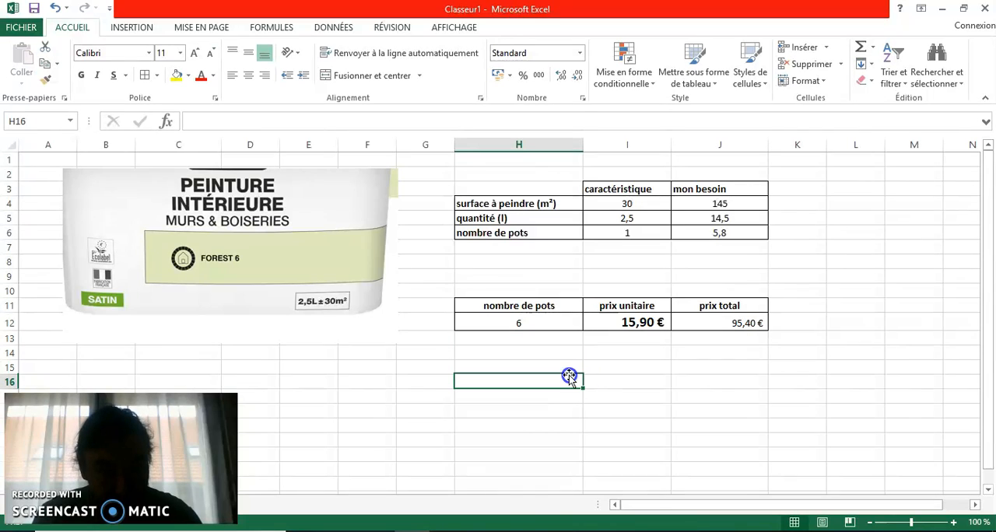